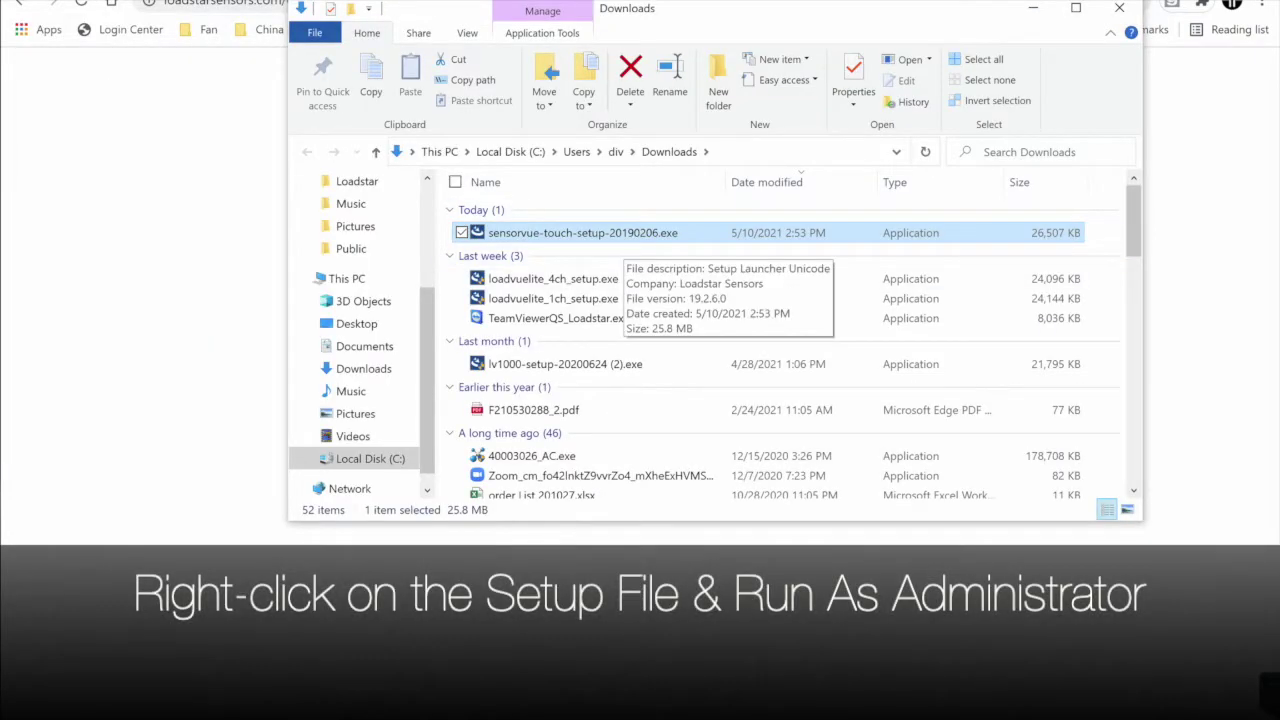
# Run sensorvue-touch-setup-20190206.exe as administrator from File Explorer.
pyautogui.rightClick(623, 237)
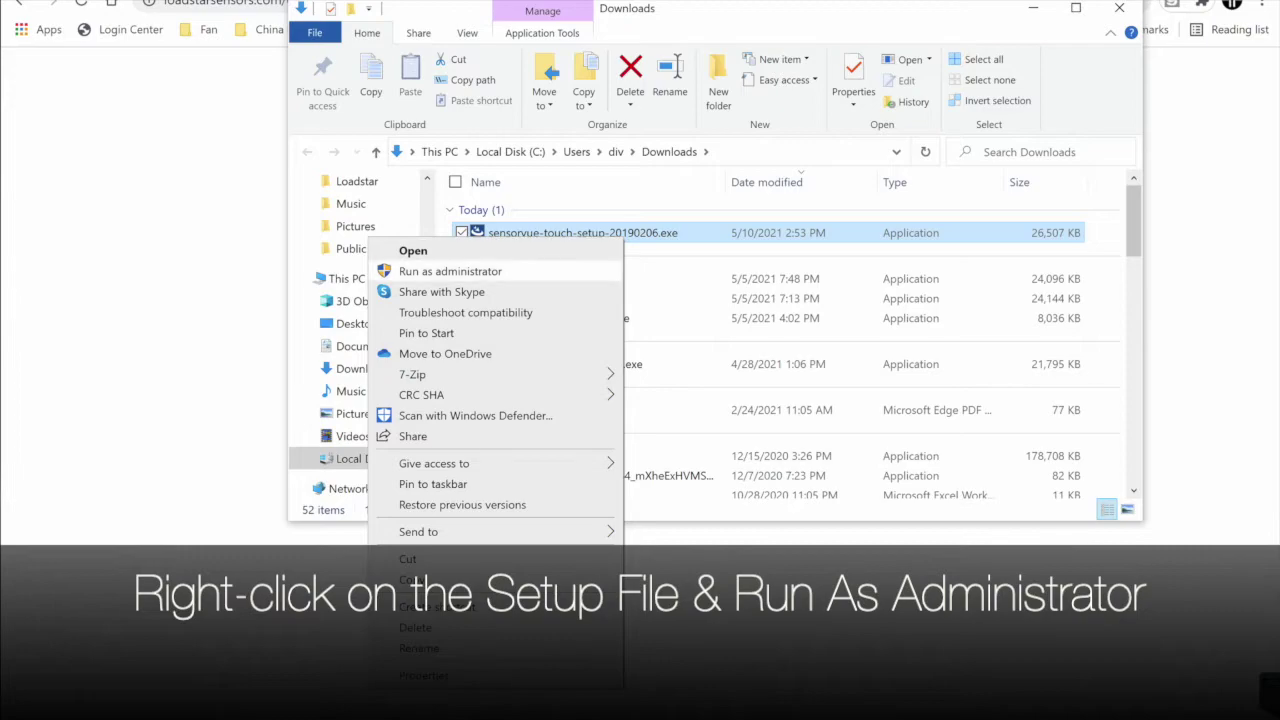
pyautogui.click(450, 271)
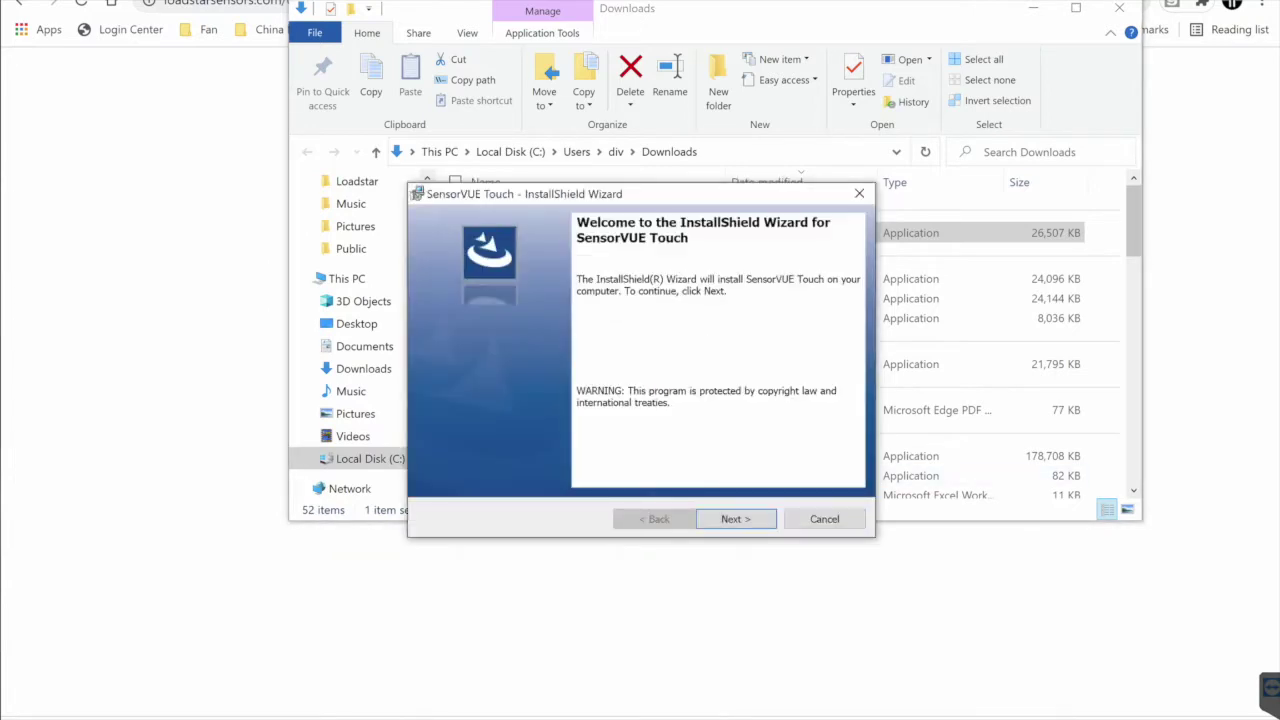
# Install SensorVUE Touch to the default folder and start the device driver installation.
pyautogui.press('Return')
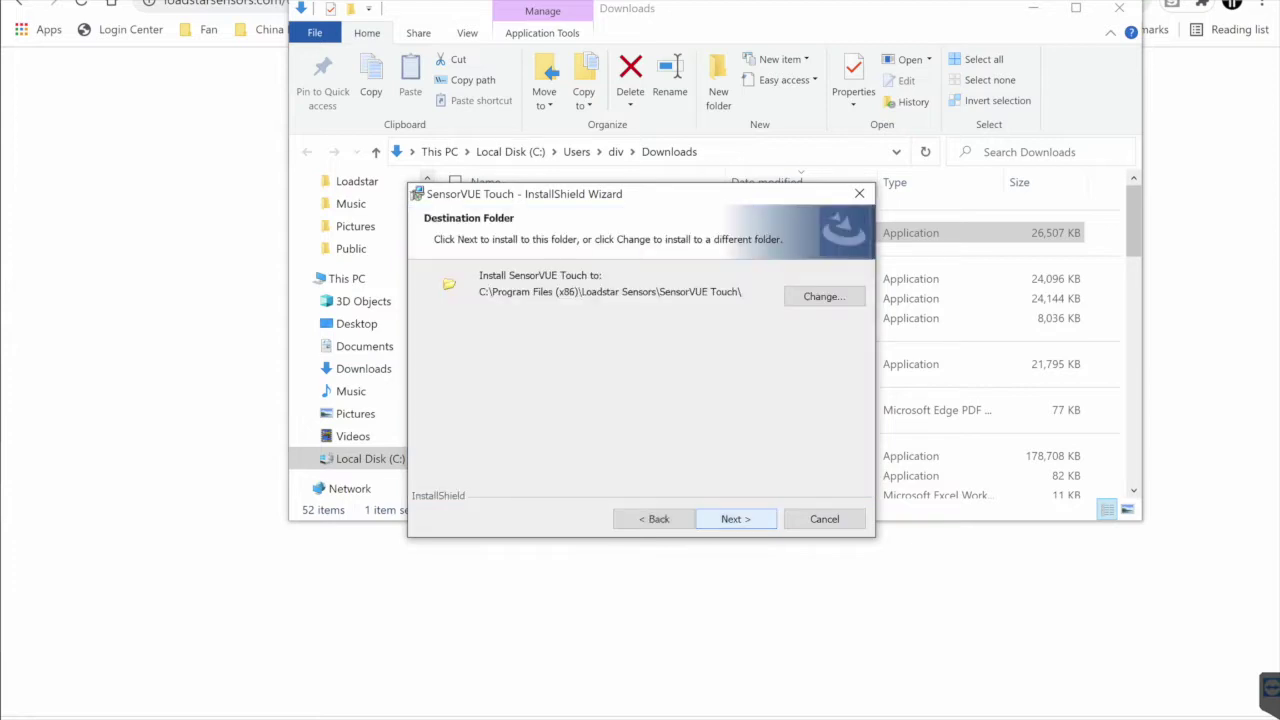
pyautogui.press('Return')
pyautogui.press('Return')
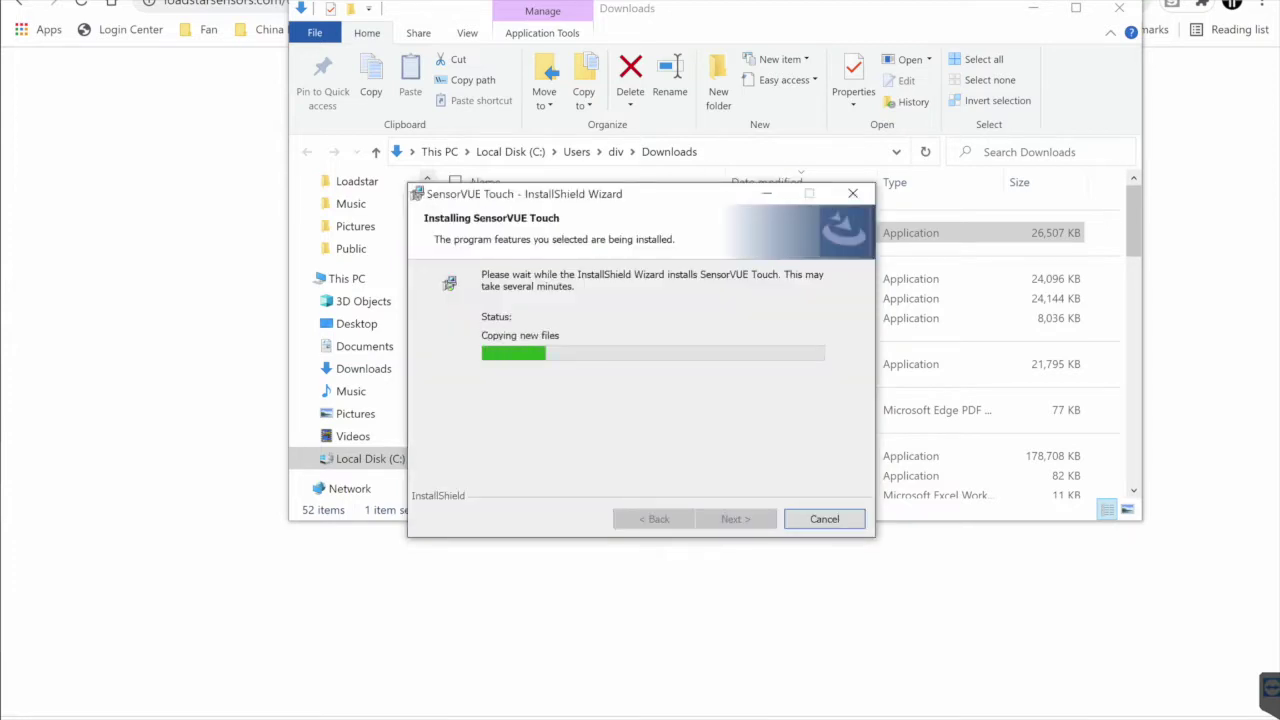
pyautogui.press('Return')
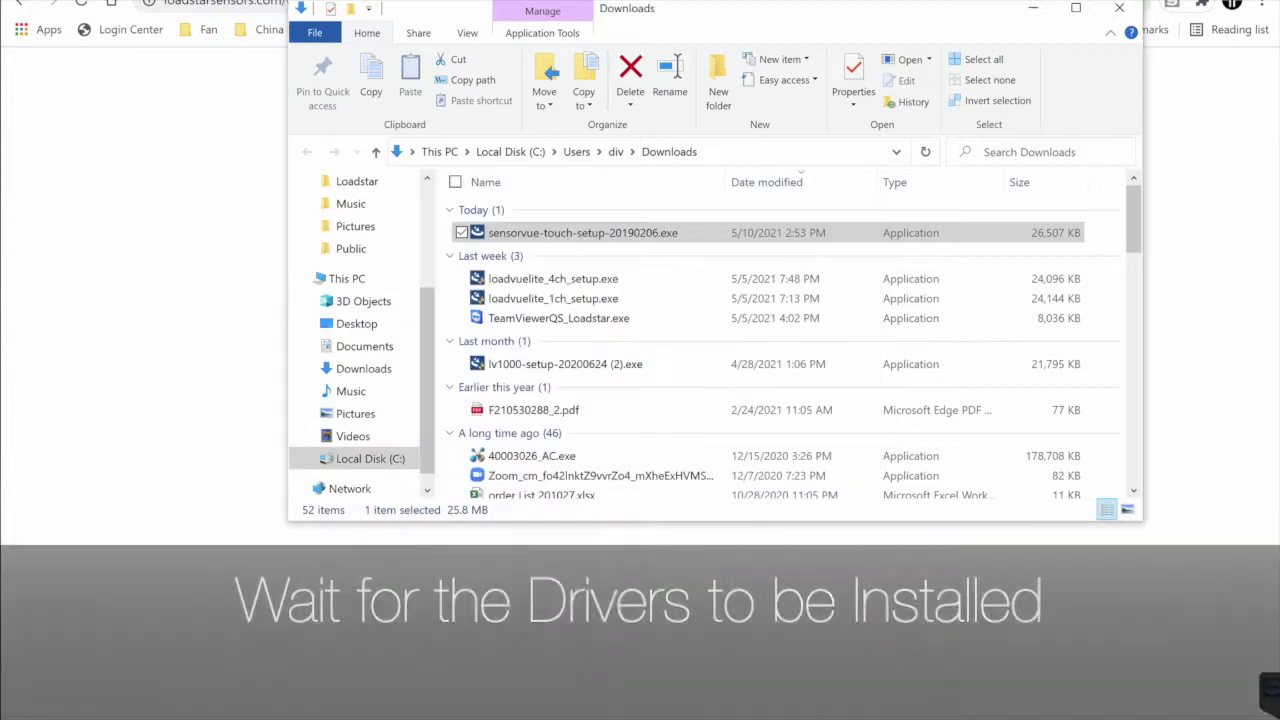
pyautogui.press('Return')
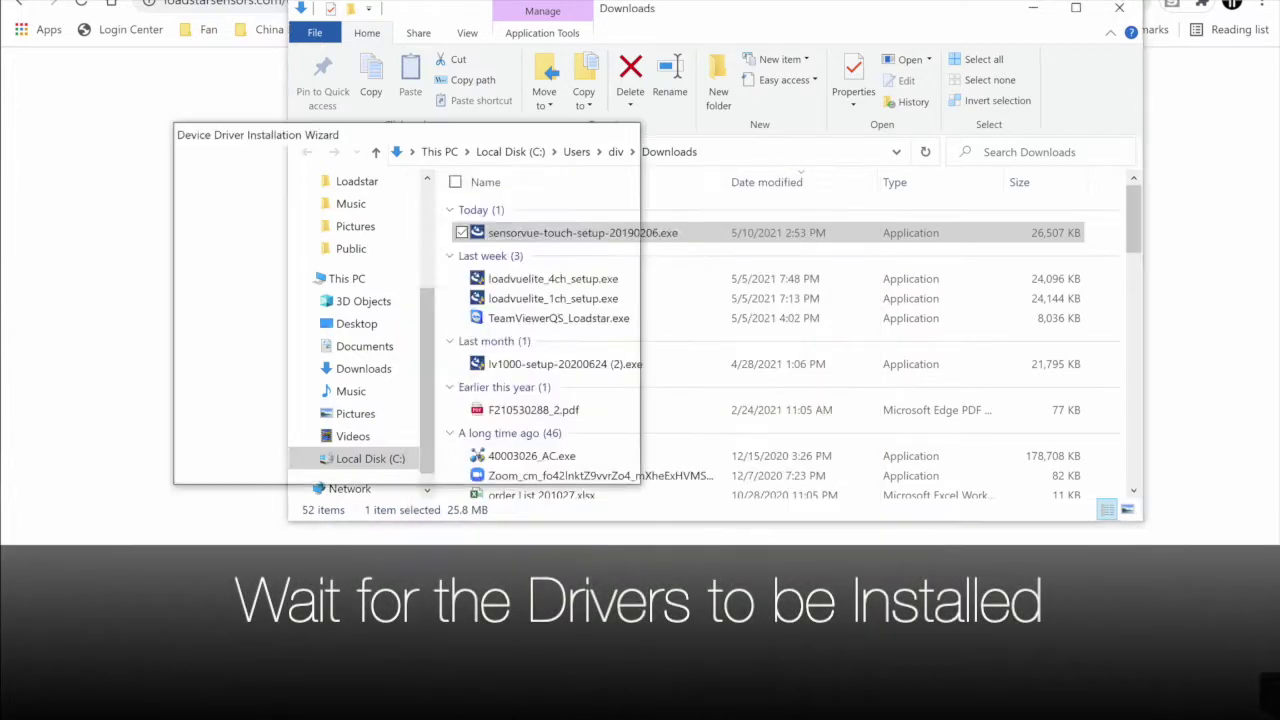
pyautogui.press('Return')
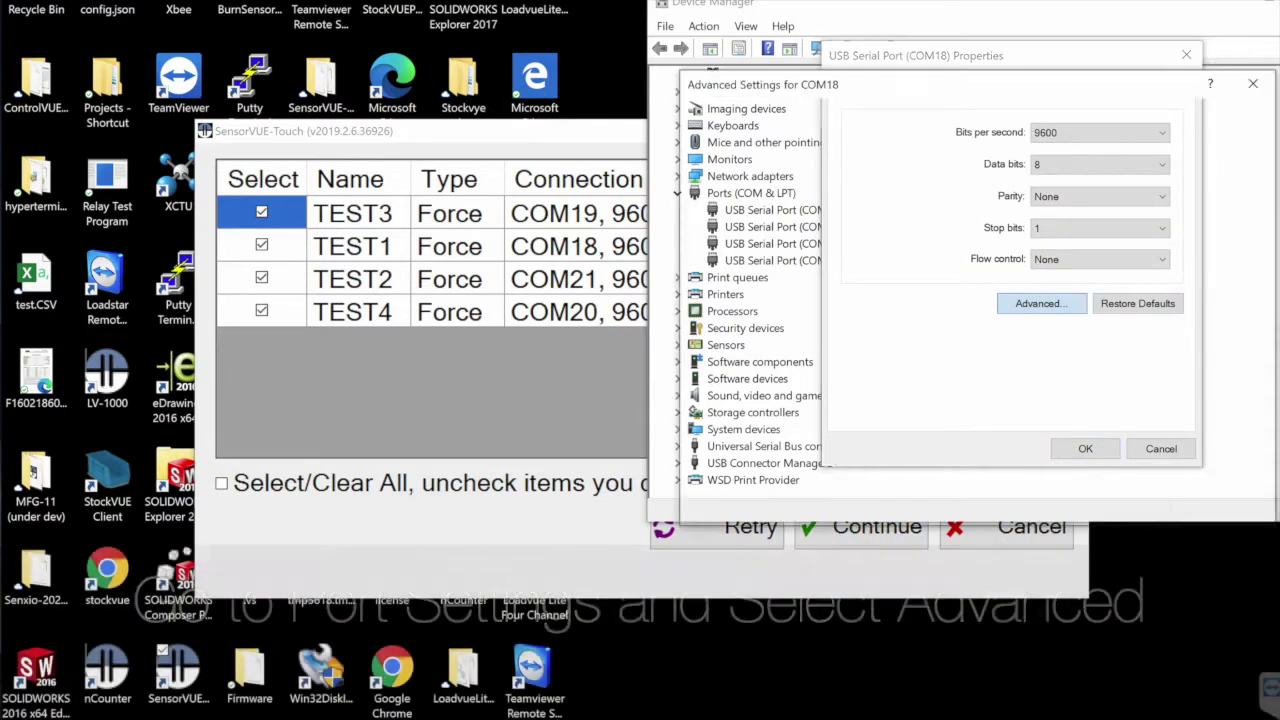
# Show the available Latency Timer values in the USB serial port's advanced settings.
pyautogui.hotkey('alt', 'Down')
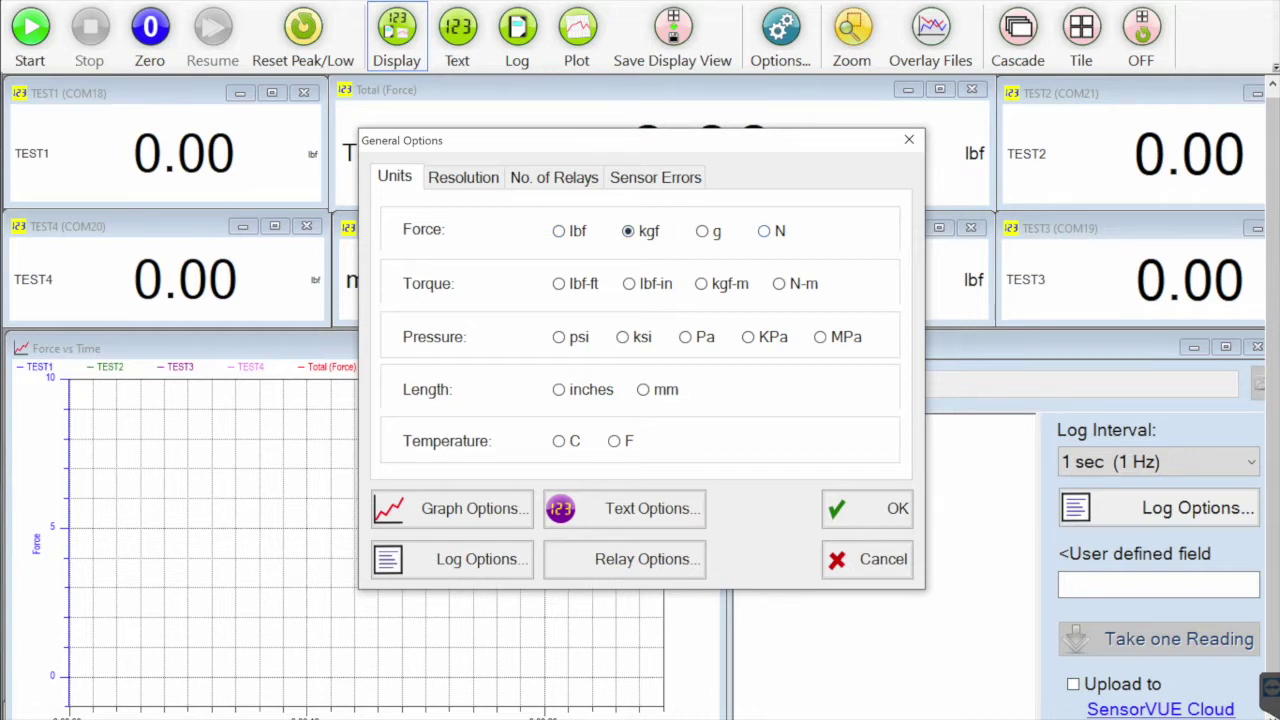
# Review the display resolution options and bring up the Force vs Time graph options.
pyautogui.hotkey('ctrl', 'Tab')
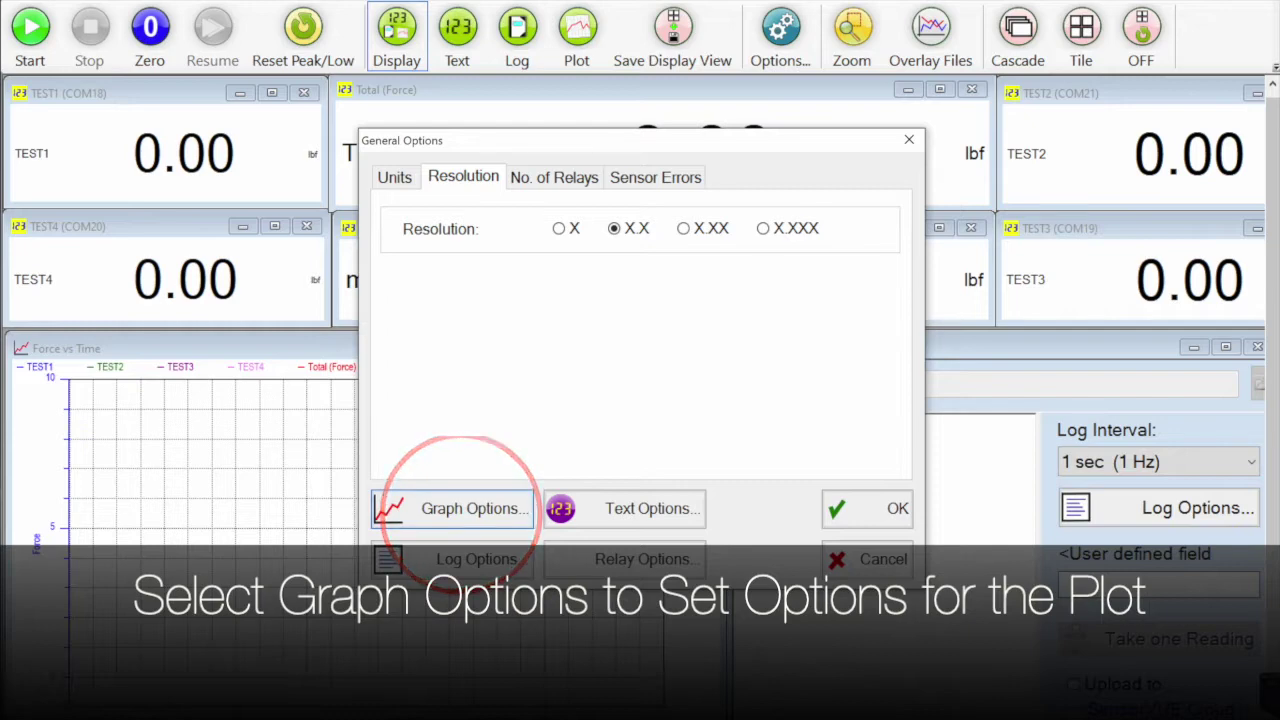
pyautogui.press('Return')
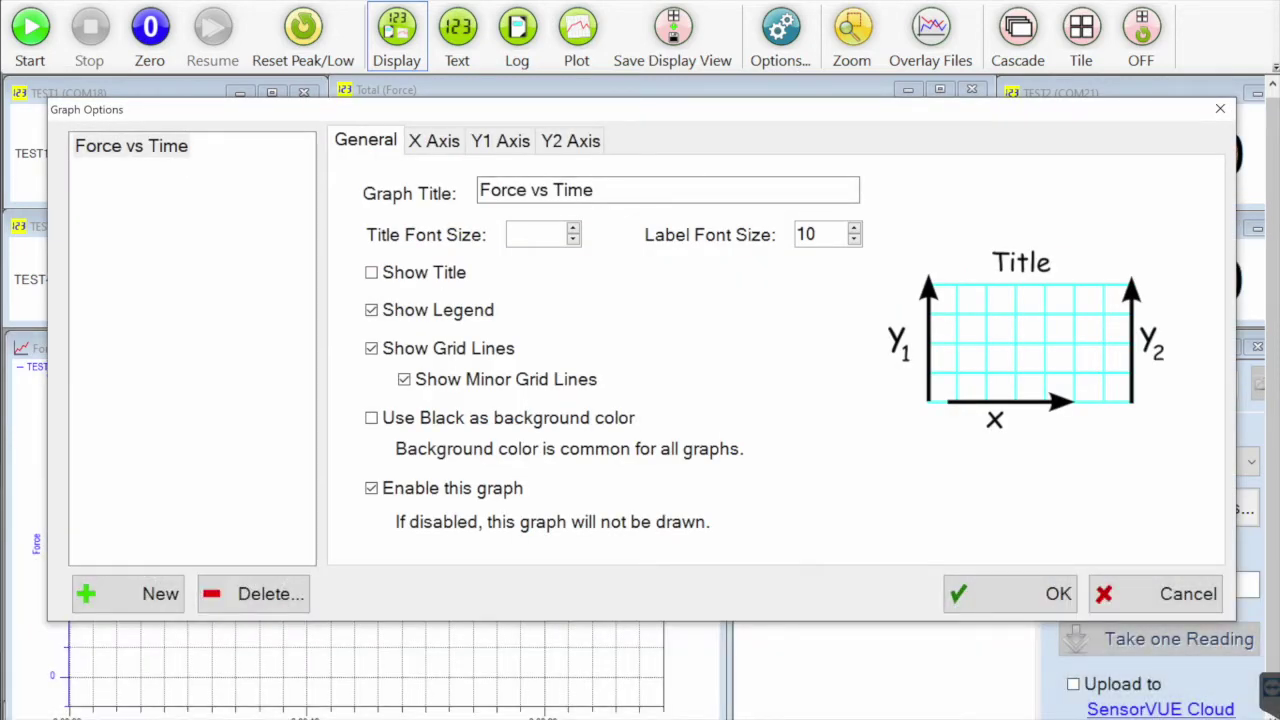
# Recolour the median line dark navy without markers and review its line style choices.
pyautogui.hotkey('ctrl', 'Tab')
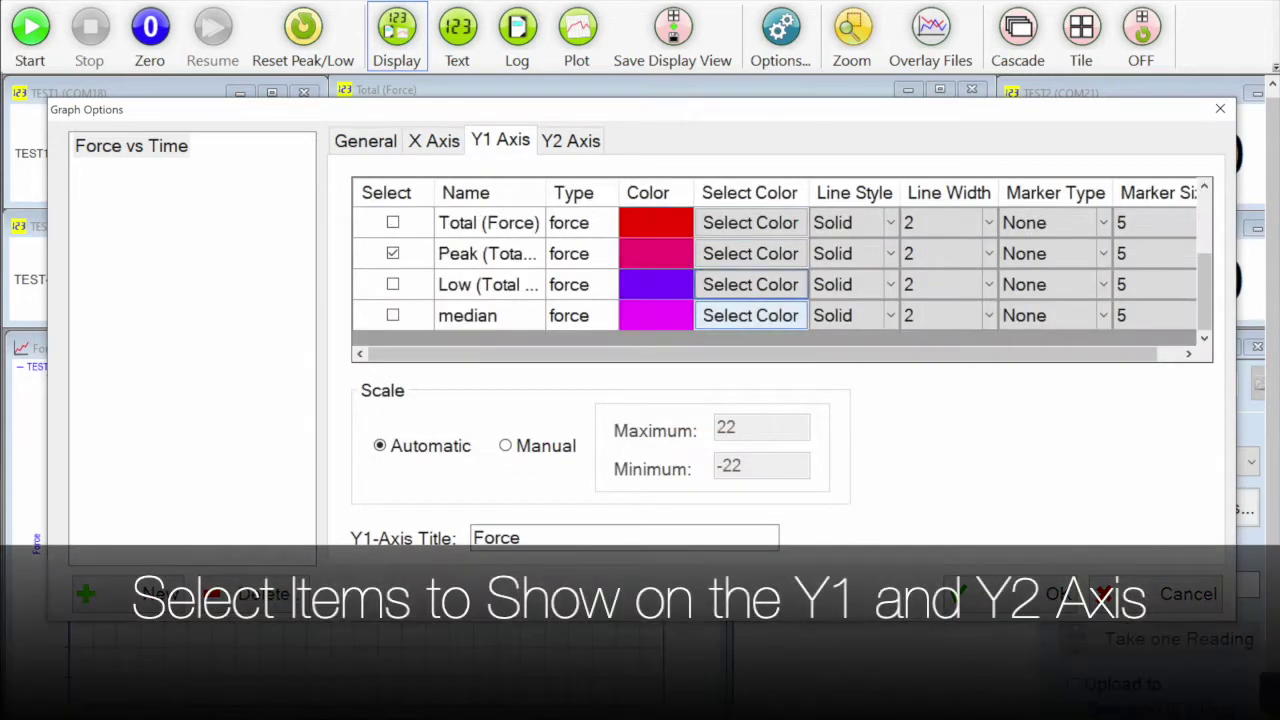
pyautogui.press('Return')
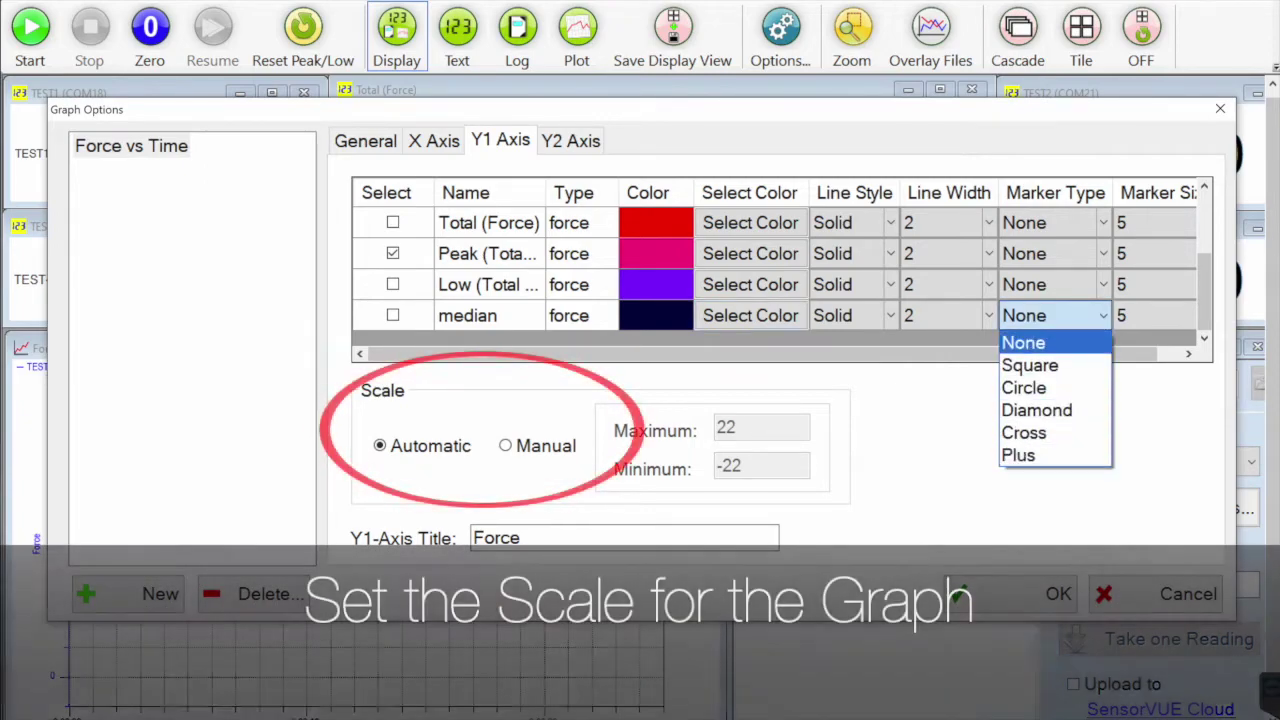
pyautogui.press('Escape')
pyautogui.hotkey('shift', 'Tab')
pyautogui.hotkey('shift', 'Tab')
pyautogui.hotkey('alt', 'Down')
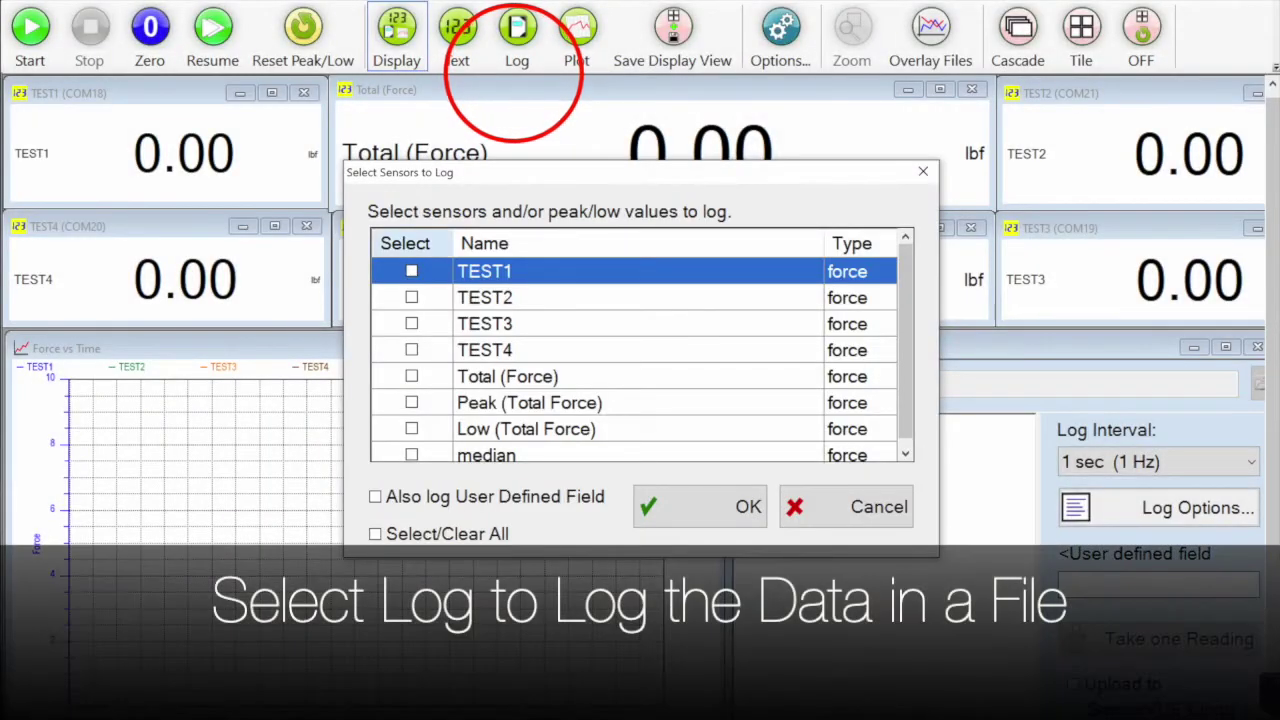
# Add TEST2, TEST3 and TEST4 to the logged sensors.
pyautogui.press('Down')
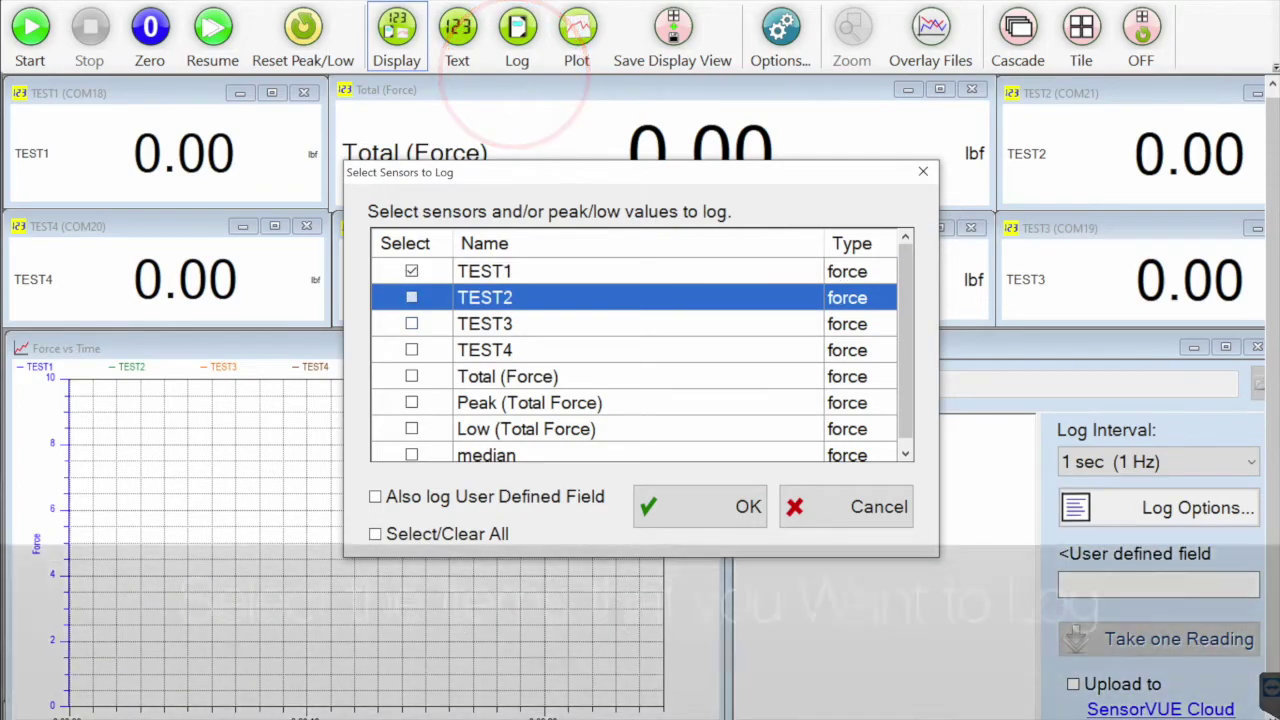
pyautogui.press('space')
pyautogui.press('Down')
pyautogui.press('space')
pyautogui.press('Down')
pyautogui.press('space')
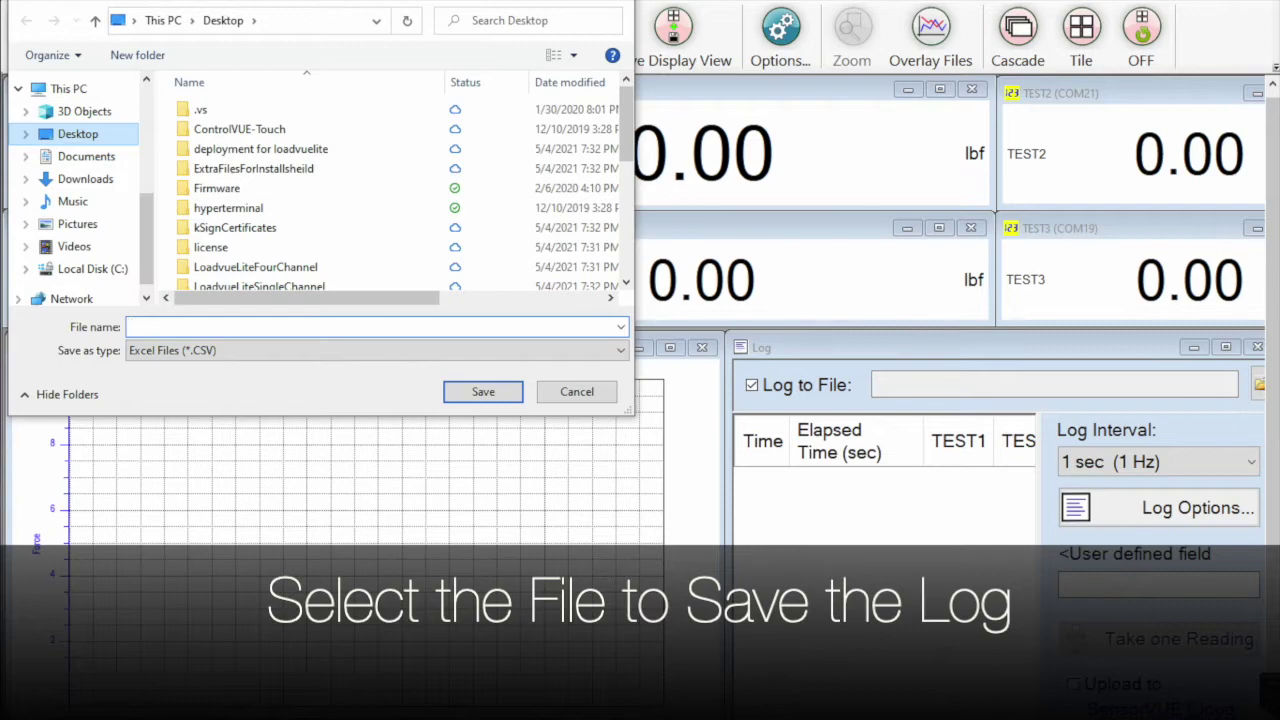
# Save the log as testlog.CSV and keep a 1-second log interval.
pyautogui.write('testlog.CSV')
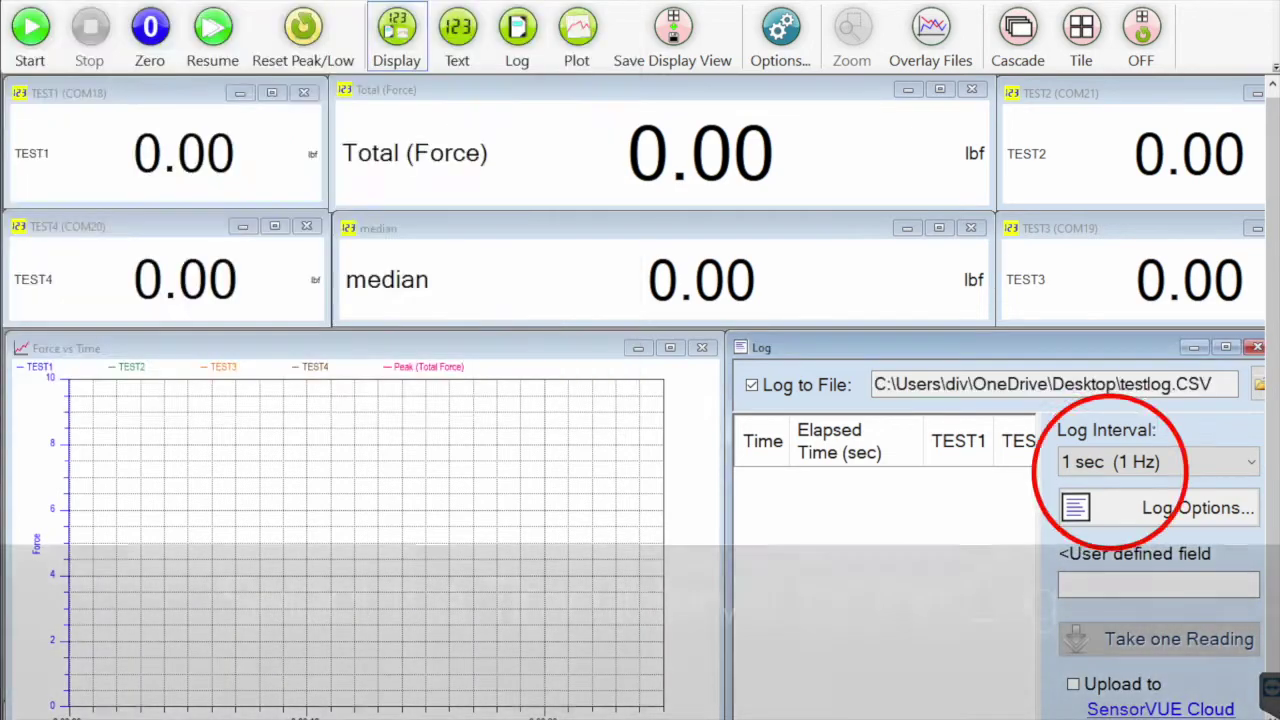
pyautogui.hotkey('alt', 'Down')
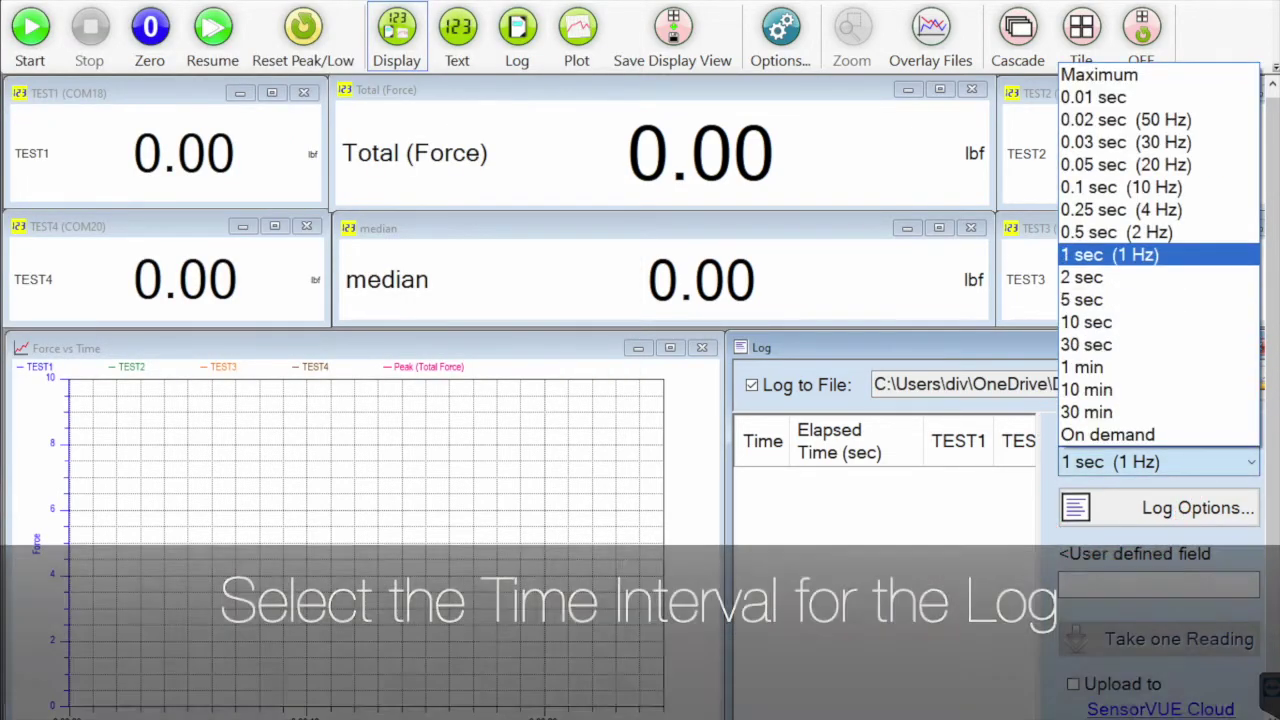
pyautogui.press('Return')
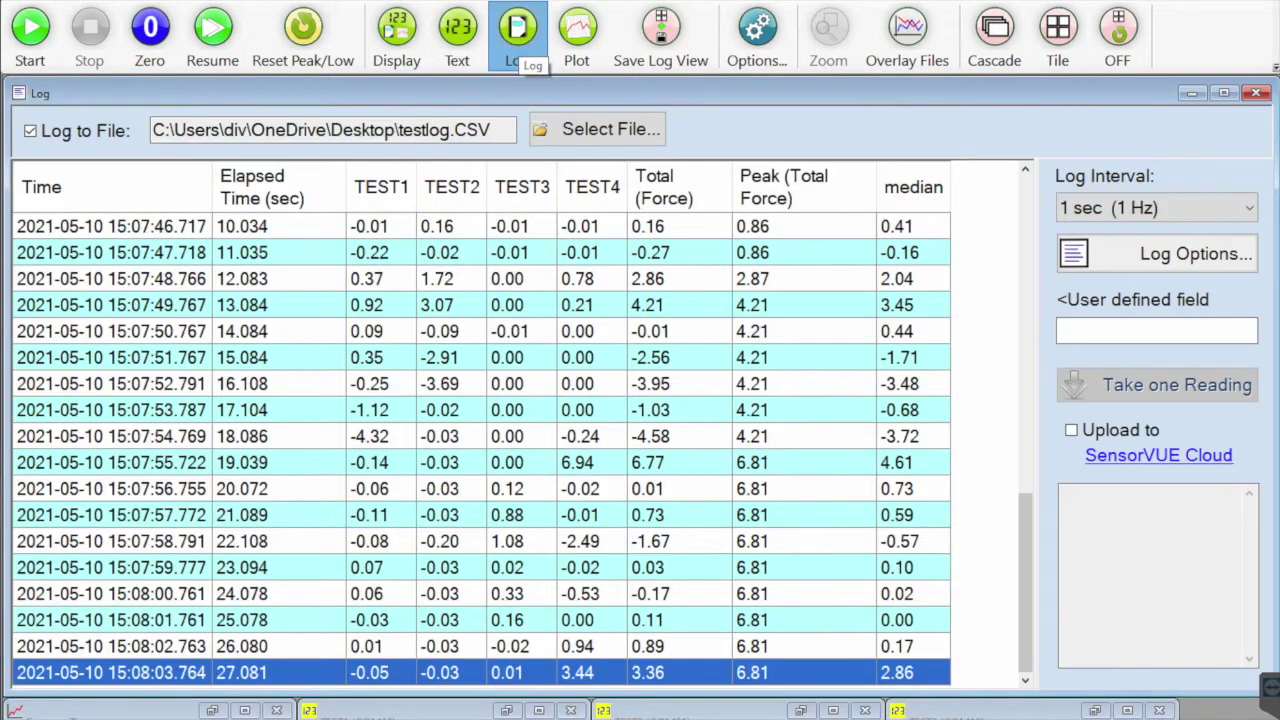
# Switch the live readings to large-number Text view, then to the Force vs Time plot.
pyautogui.click(458, 35)
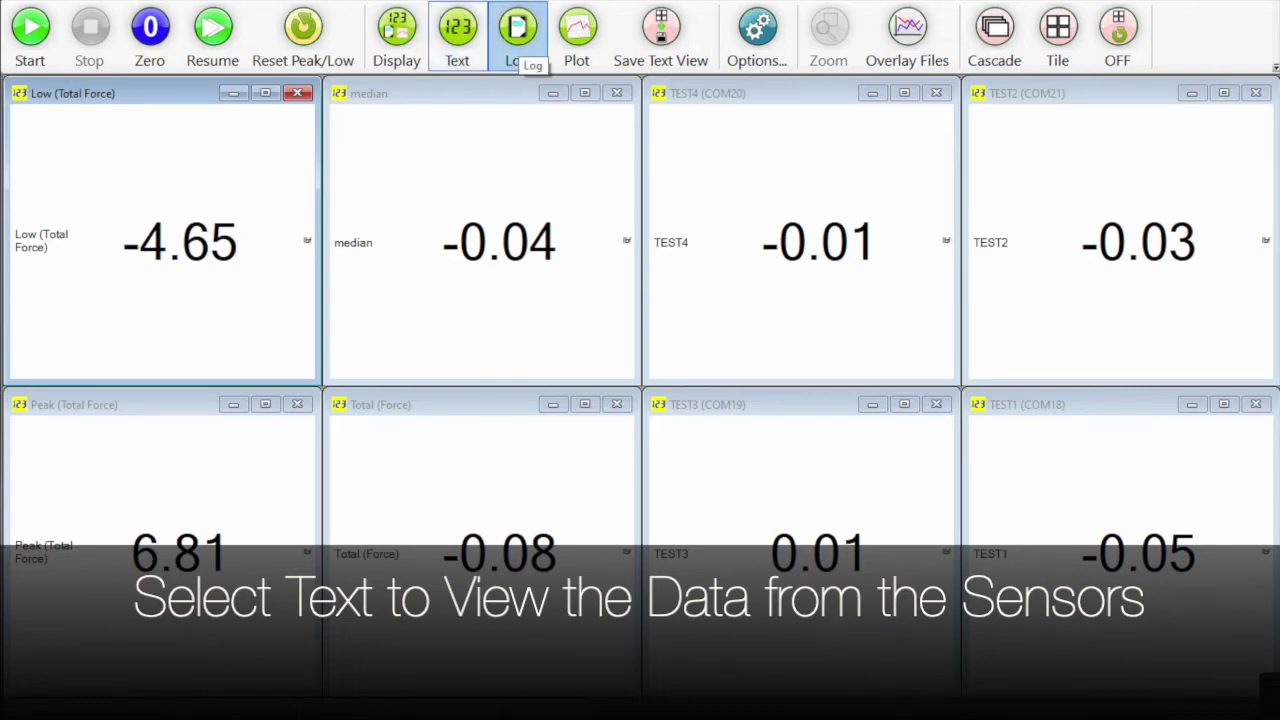
pyautogui.click(577, 40)
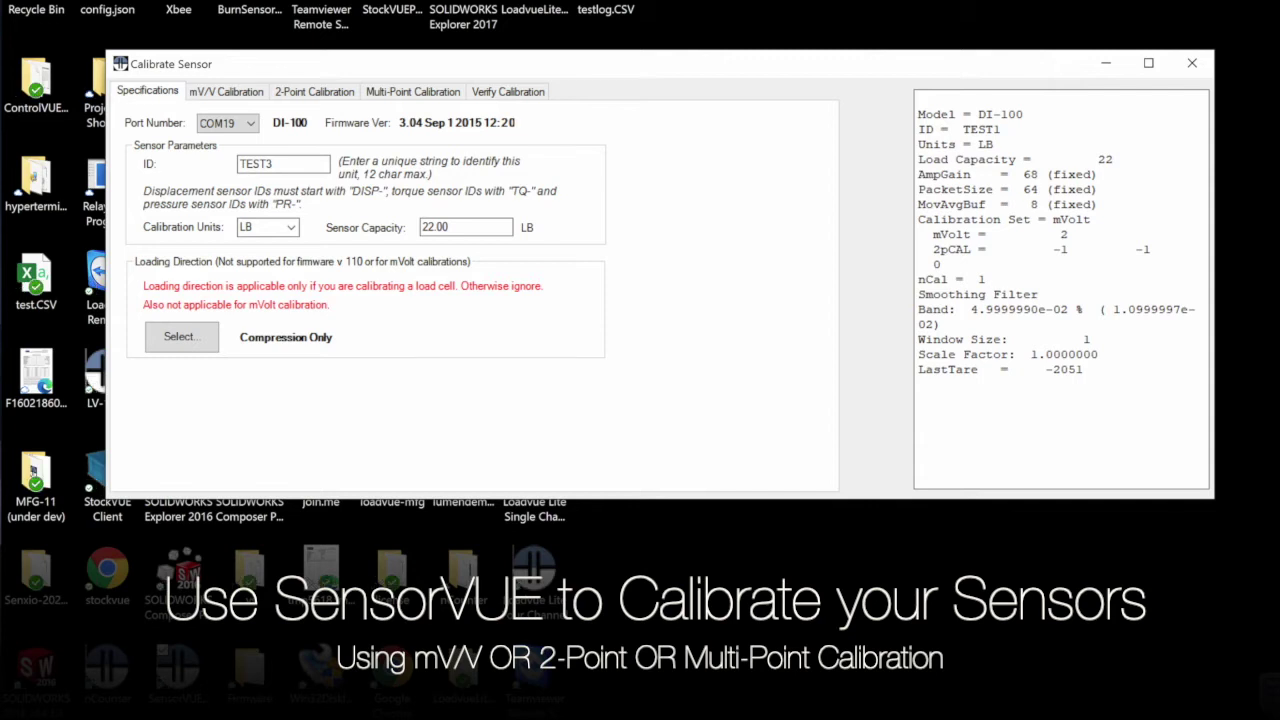
# Step through the mV/V, 2-Point, Multi-Point and Verify Calibration pages.
pyautogui.hotkey('ctrl', 'Tab')
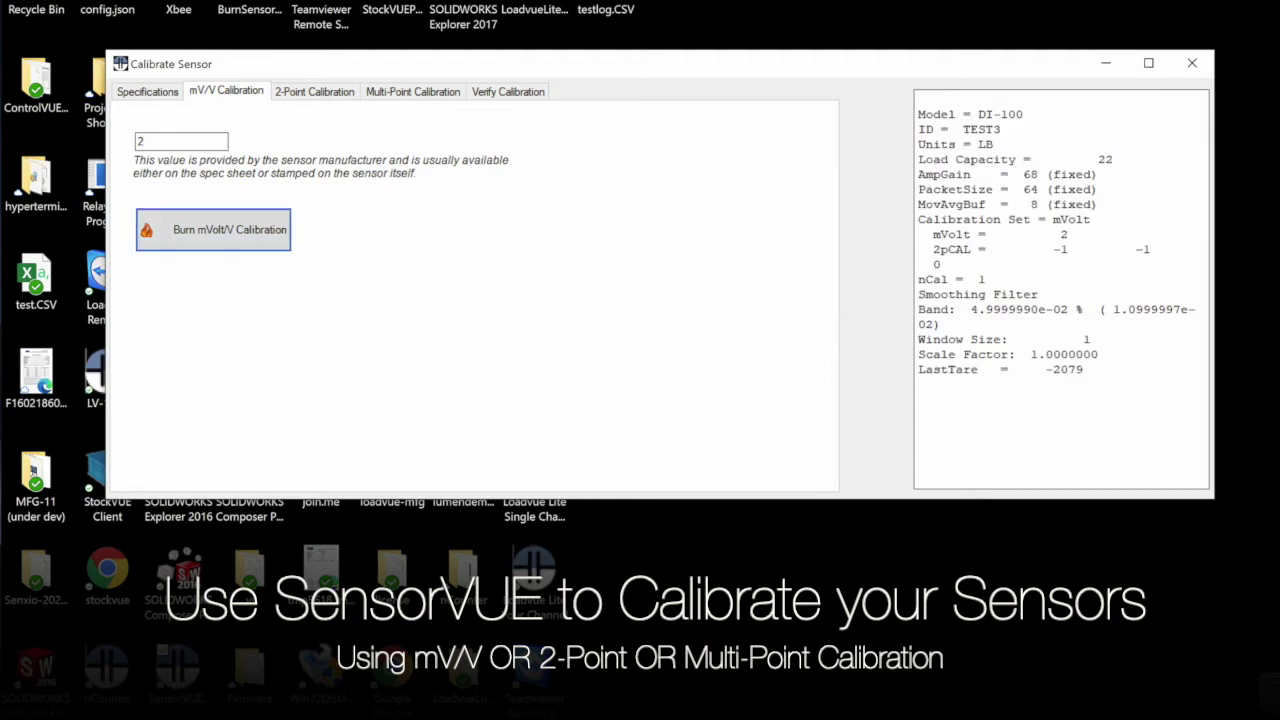
pyautogui.hotkey('ctrl', 'Tab')
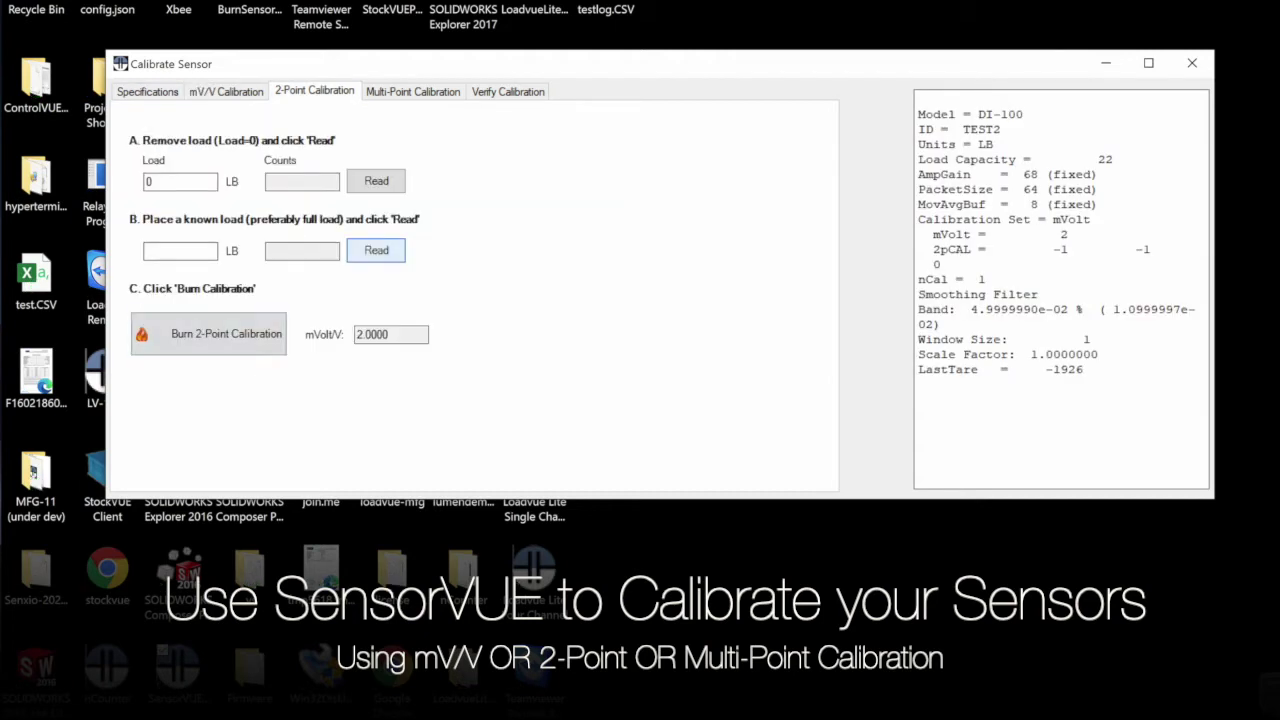
pyautogui.hotkey('ctrl', 'Tab')
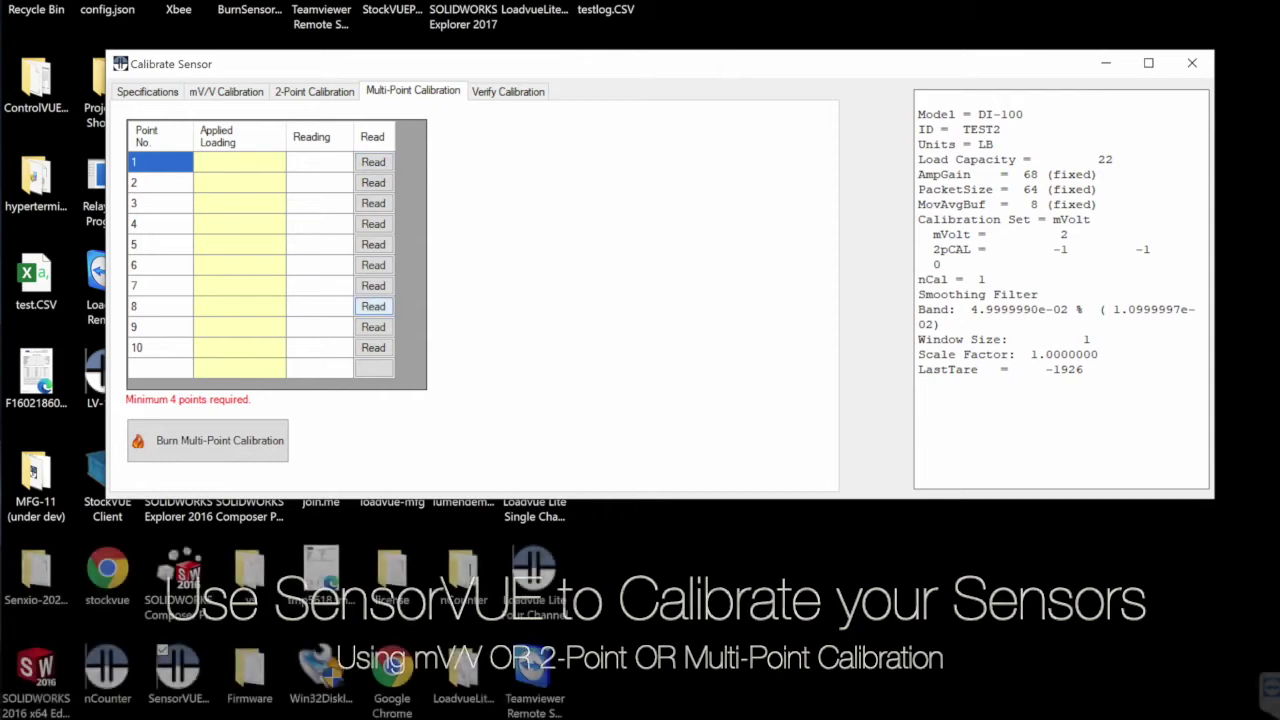
pyautogui.hotkey('ctrl', 'Tab')
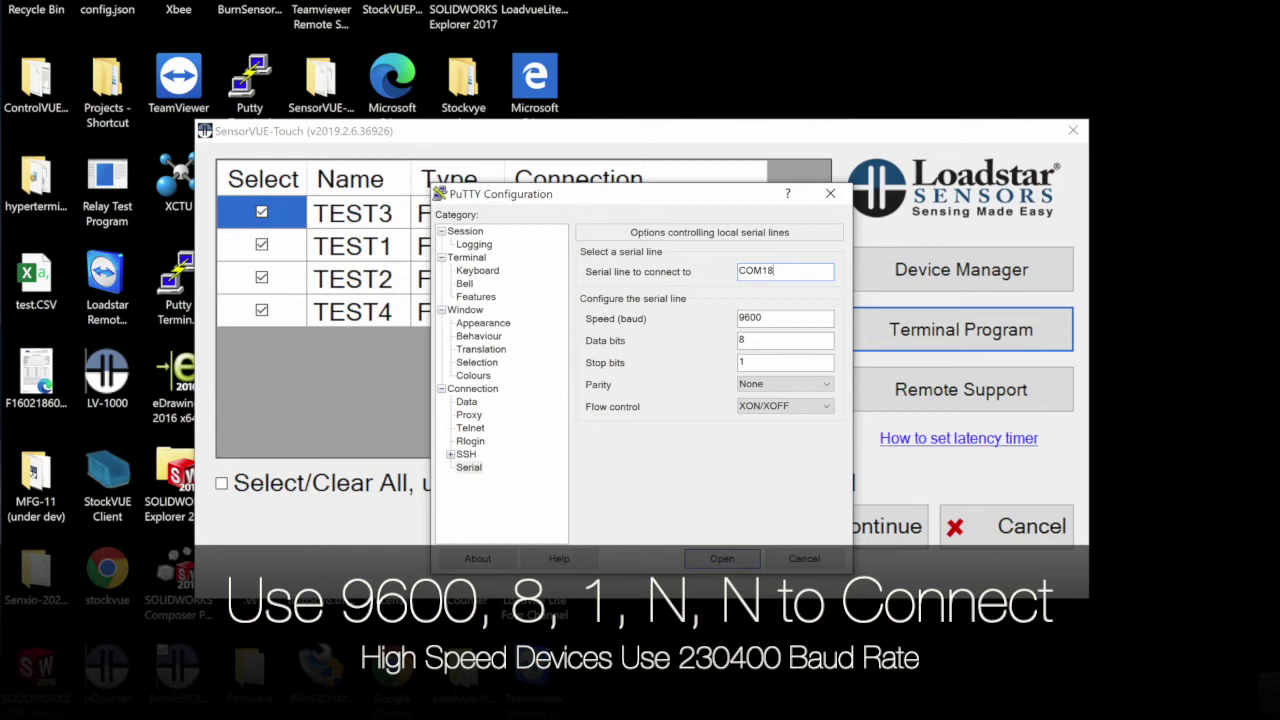
# Set flow control to None and open the COM18 serial session.
pyautogui.click(785, 406)
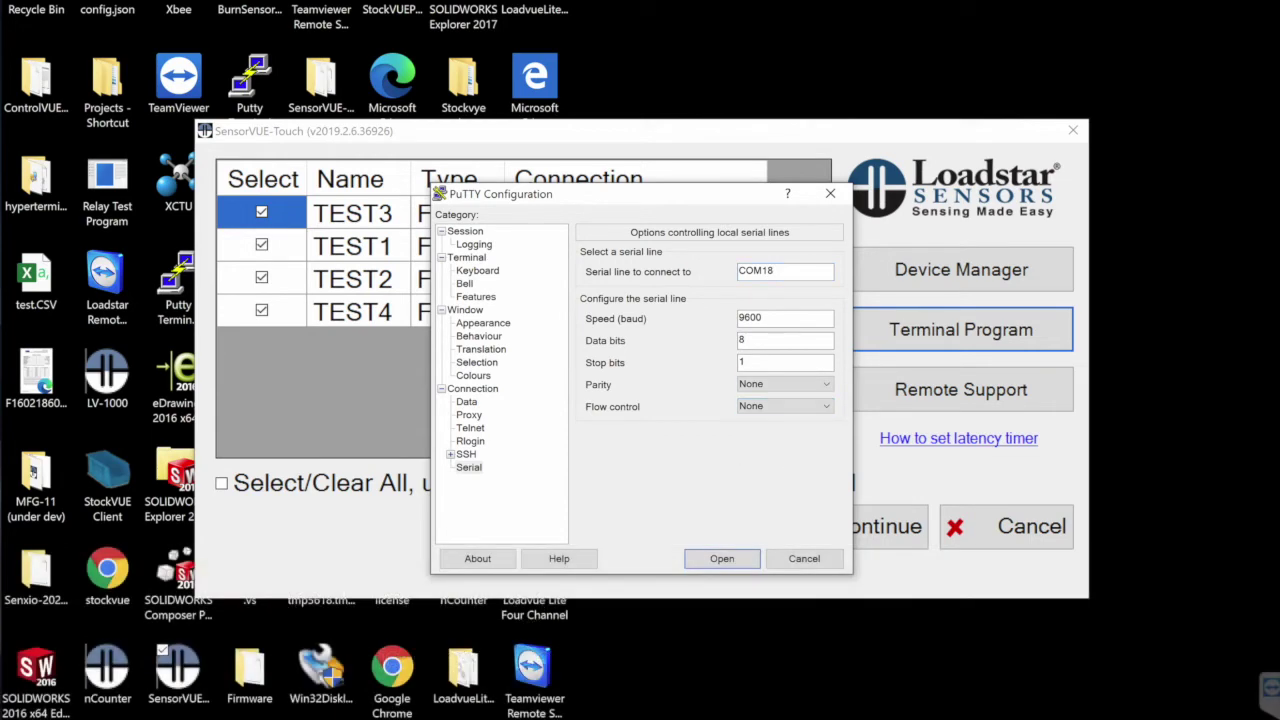
pyautogui.click(722, 558)
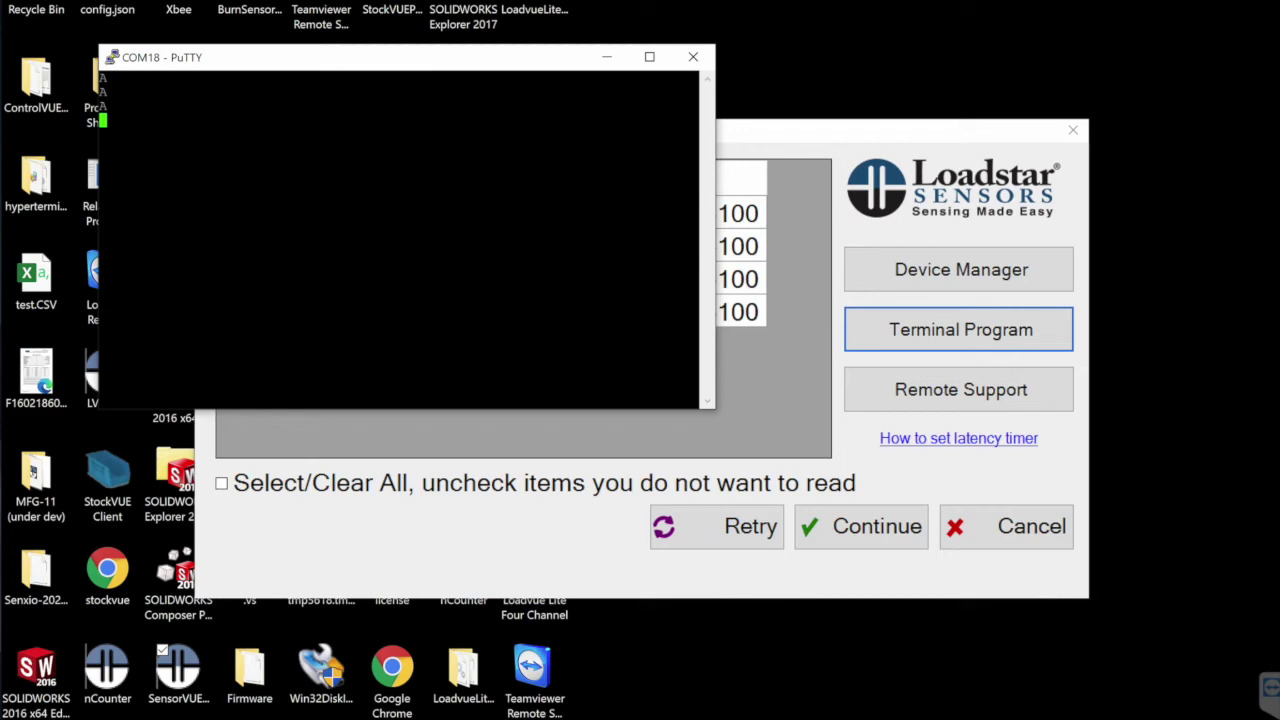
# Enter ? in the terminal to list the DI-100 sensor's commands.
pyautogui.write('?')
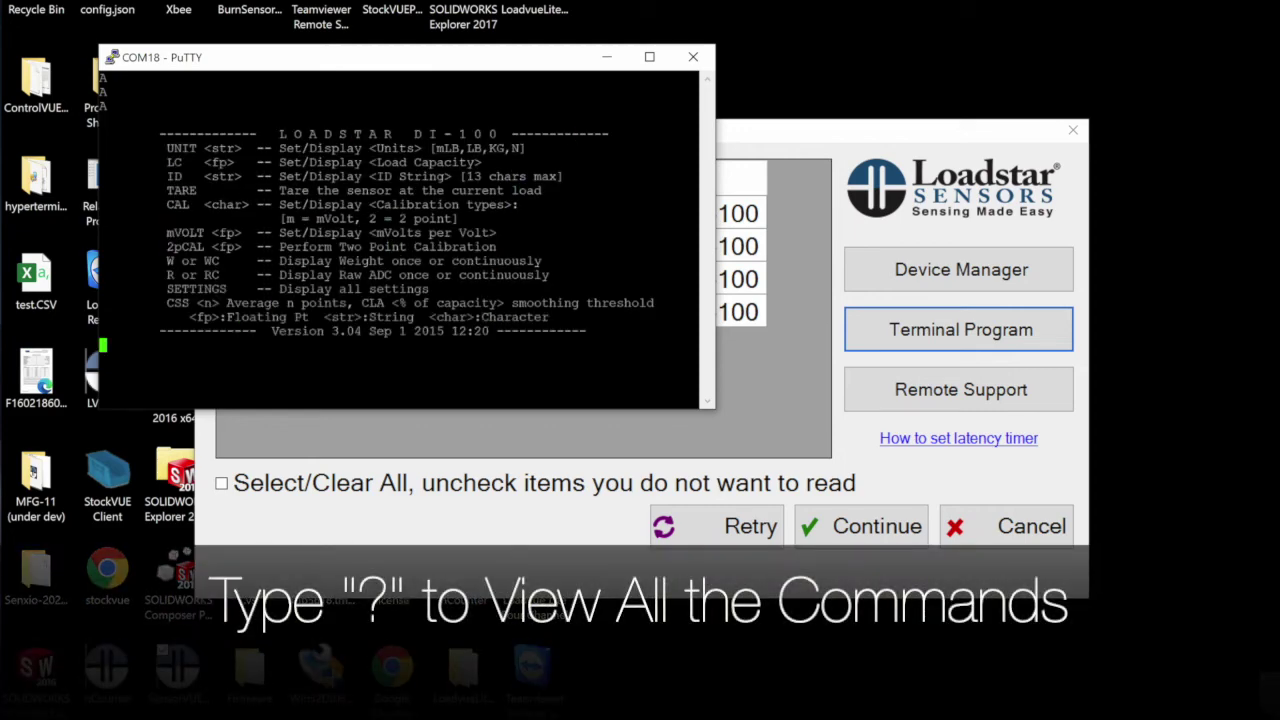
pyautogui.press('Return')
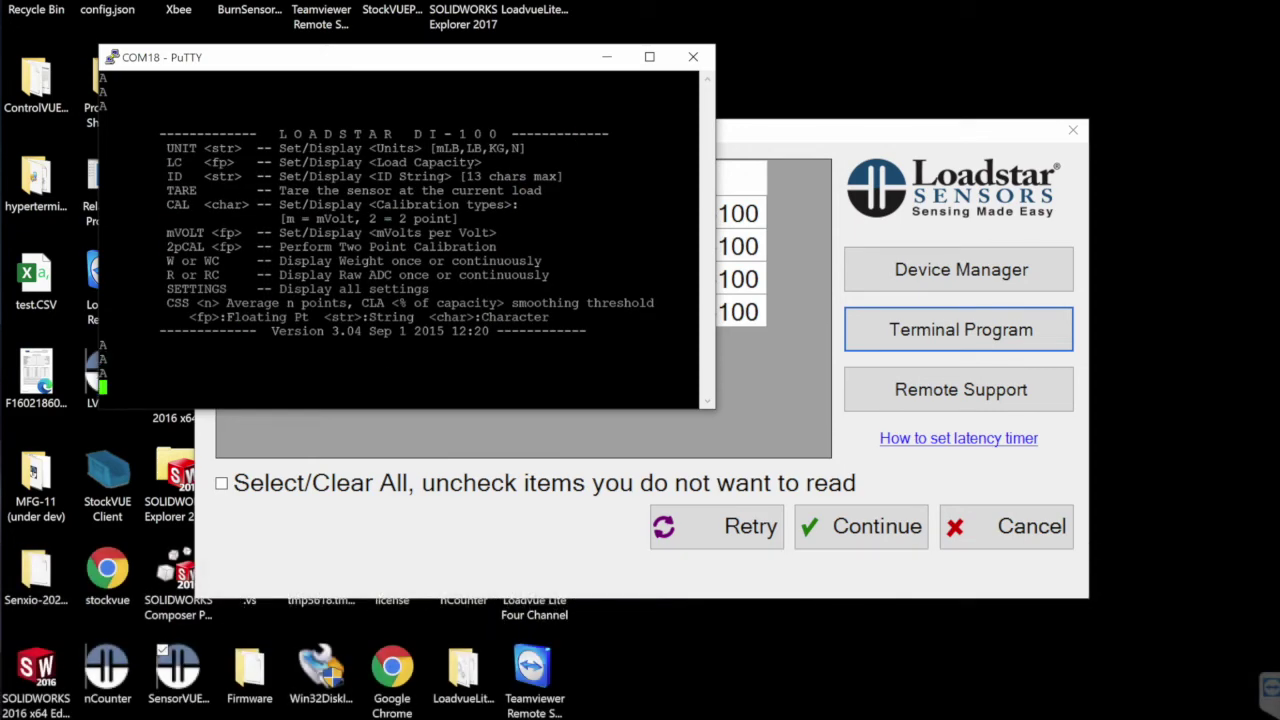